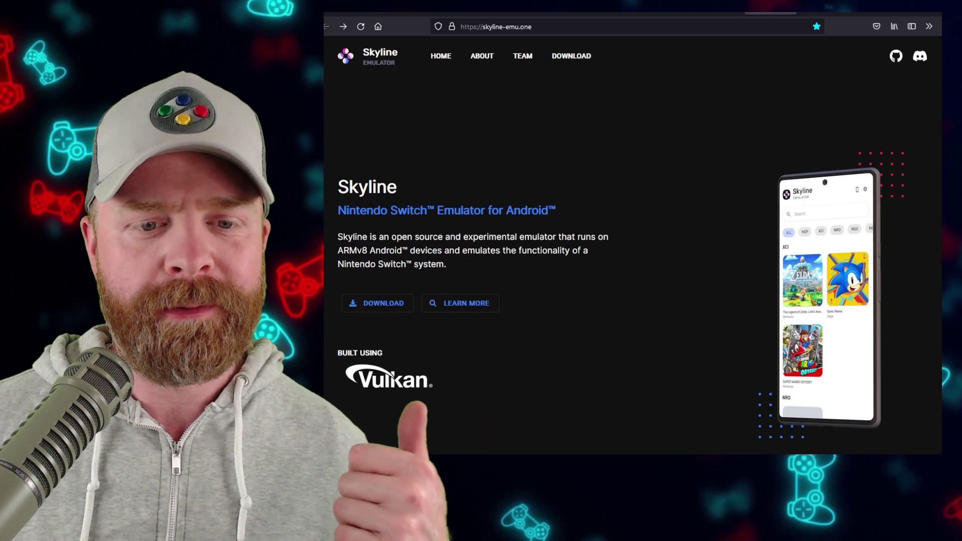
# View the Skyline download page, then go to the site's team section
pyautogui.click(382, 303)
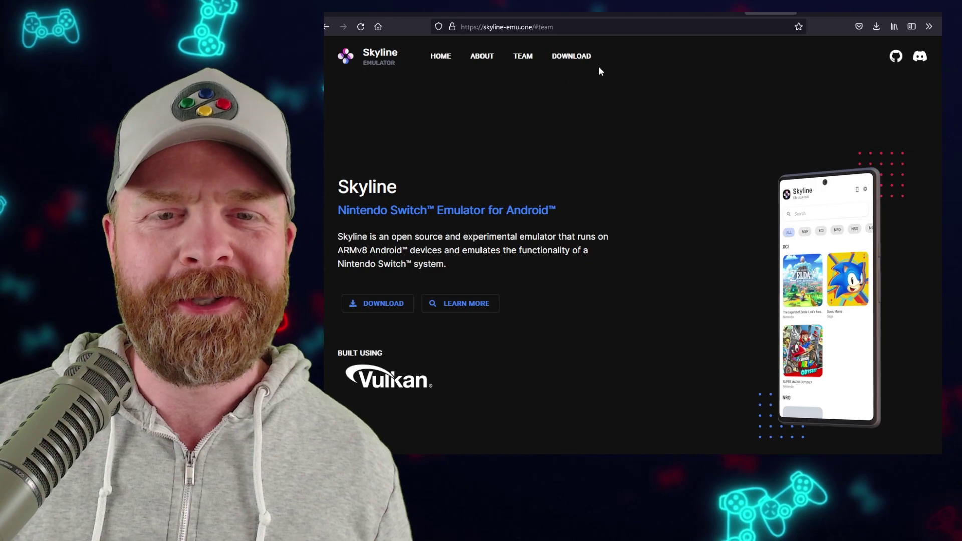
pyautogui.click(526, 58)
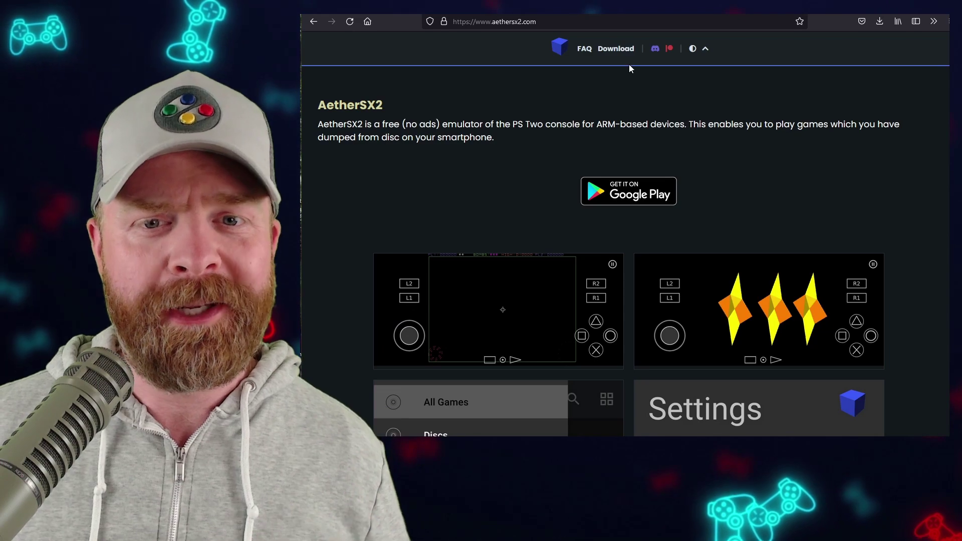
# Browse the AetherSX2 download archive into the alpha builds' alpha-2000-2999 folder
pyautogui.click(616, 48)
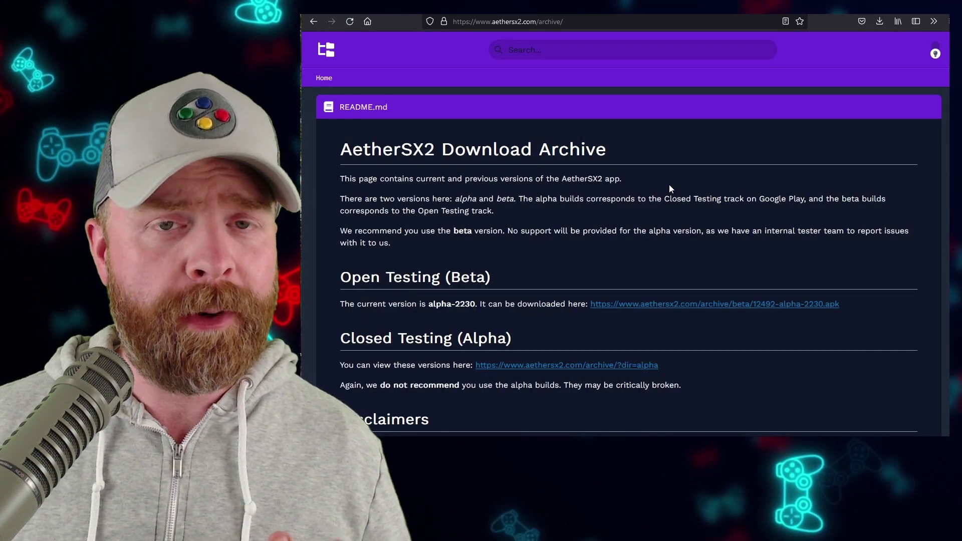
pyautogui.scroll(-1, 657, 218)
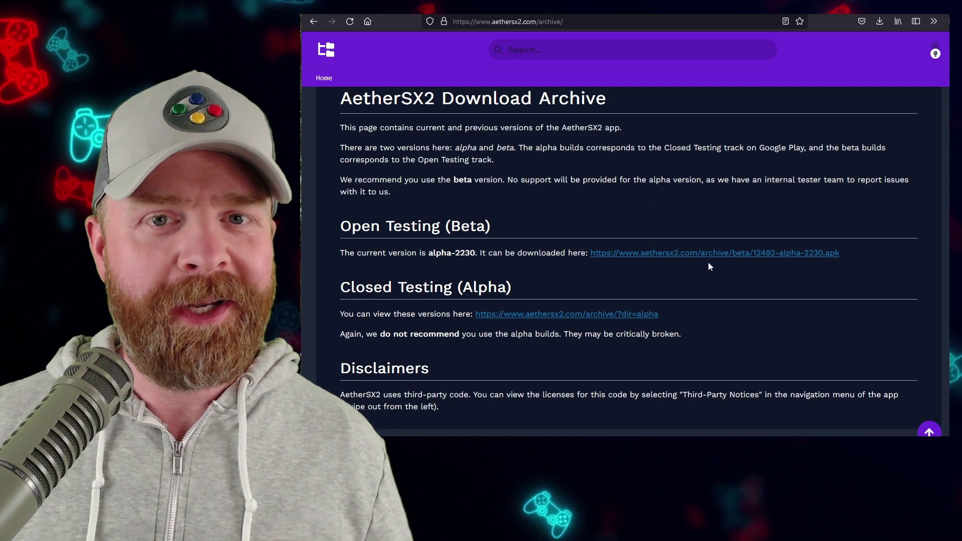
pyautogui.scroll(-1, 709, 258)
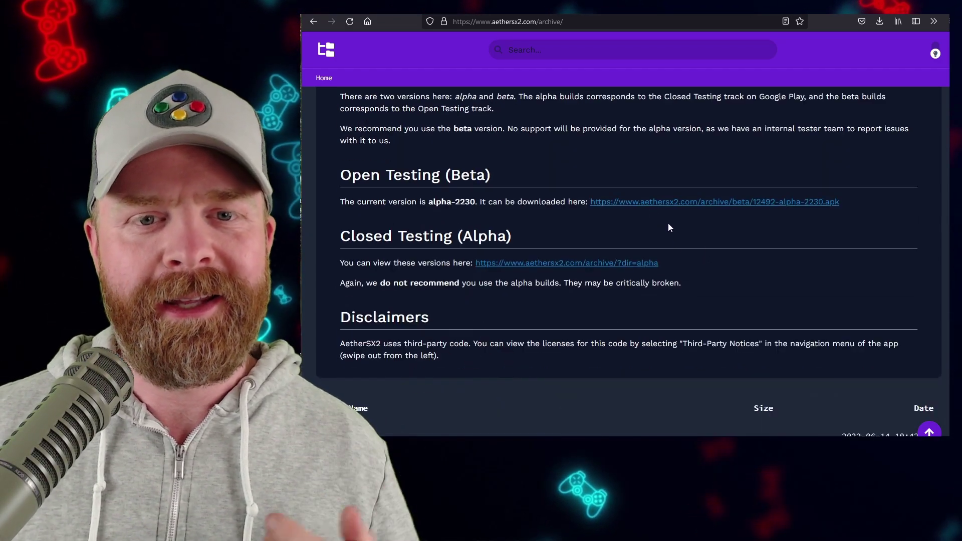
pyautogui.scroll(2, 646, 218)
pyautogui.scroll(-2, 649, 199)
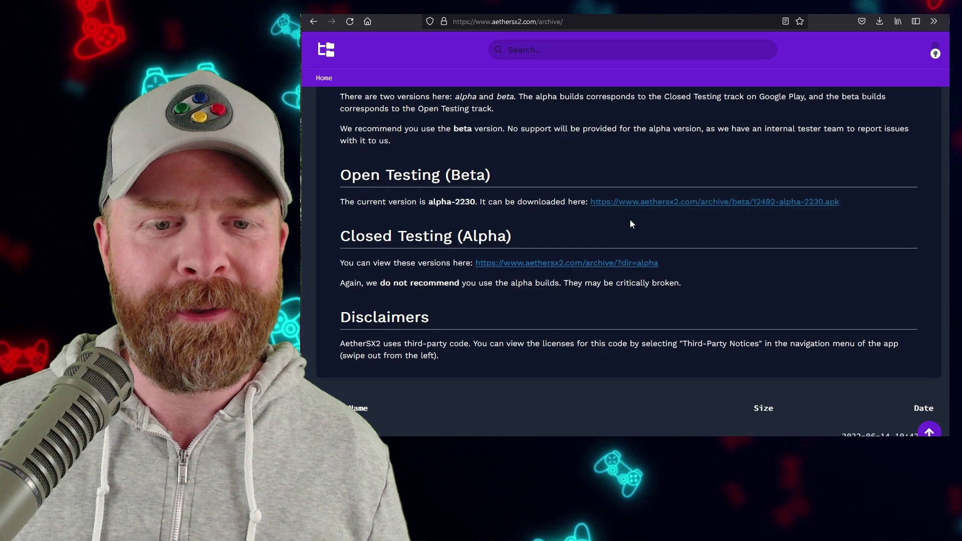
pyautogui.click(582, 262)
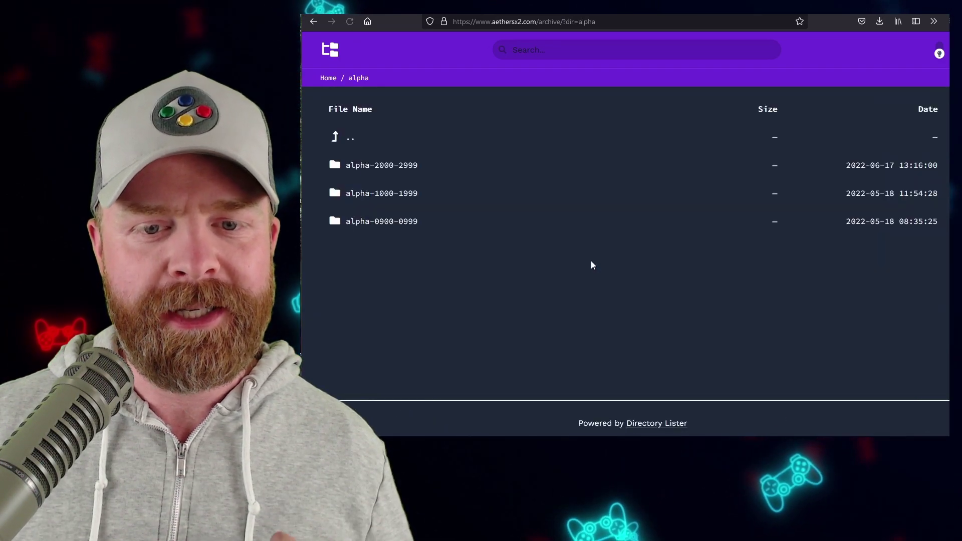
pyautogui.click(456, 167)
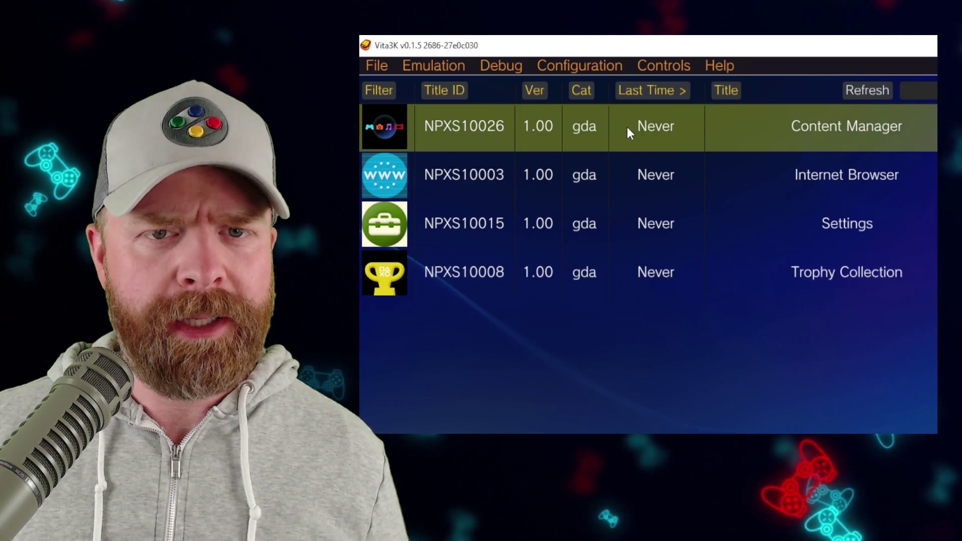
# In Vita3K's GPU settings, set 6x upscaling, enable FXAA and 8x anisotropic filtering
pyautogui.click(582, 68)
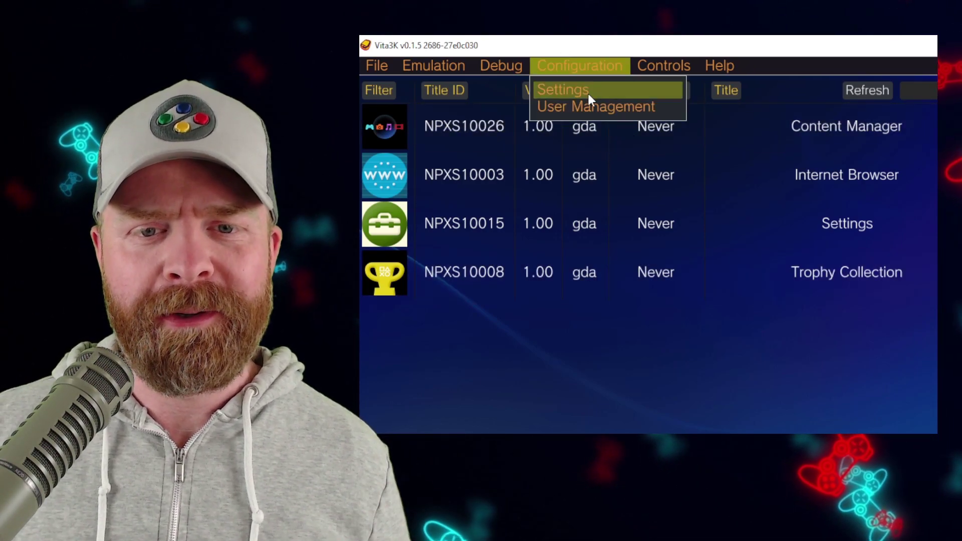
pyautogui.click(587, 93)
pyautogui.click(643, 132)
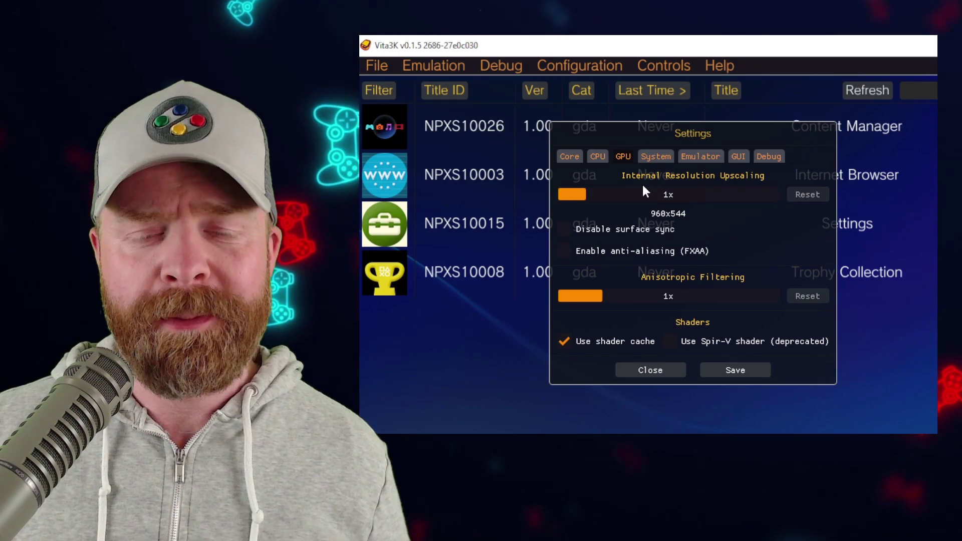
pyautogui.click(704, 192)
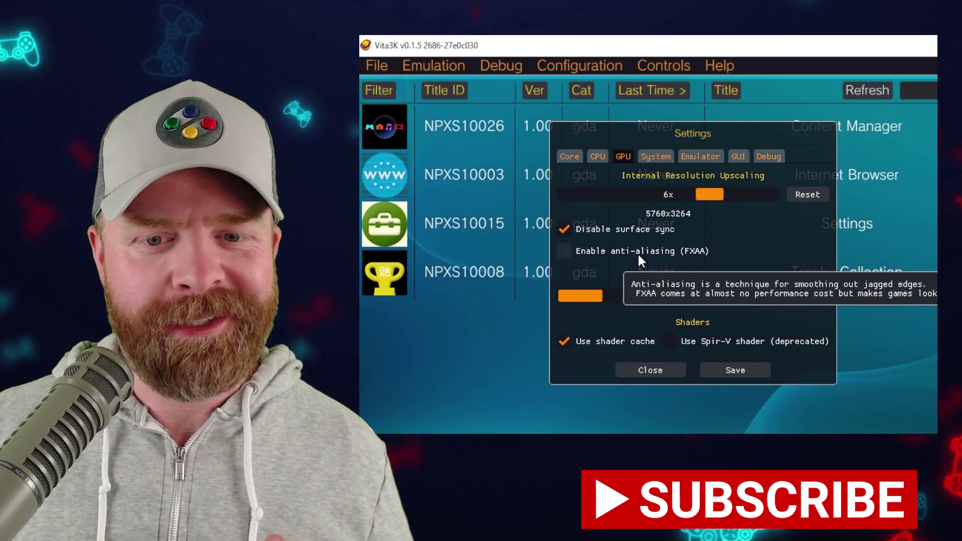
pyautogui.click(637, 252)
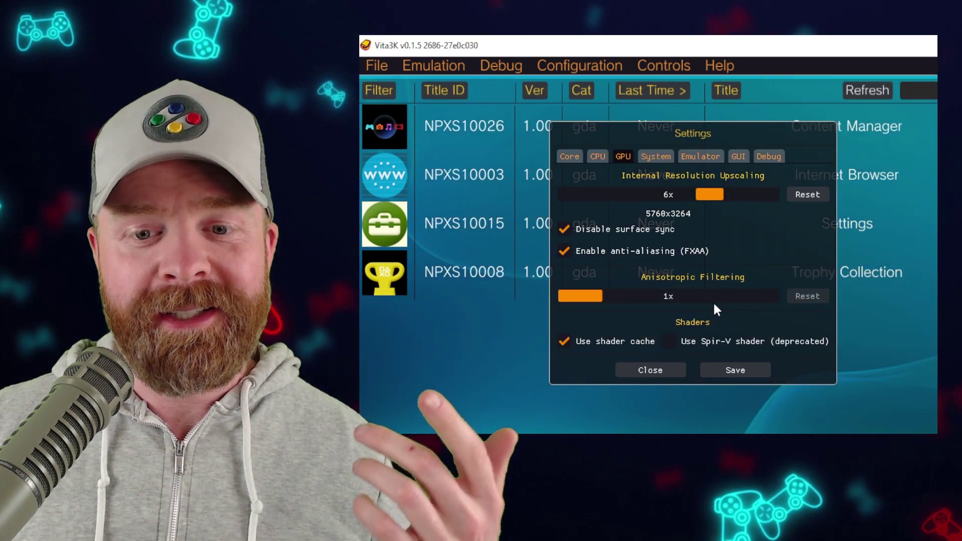
pyautogui.moveTo(691, 297); pyautogui.dragTo(781, 297)
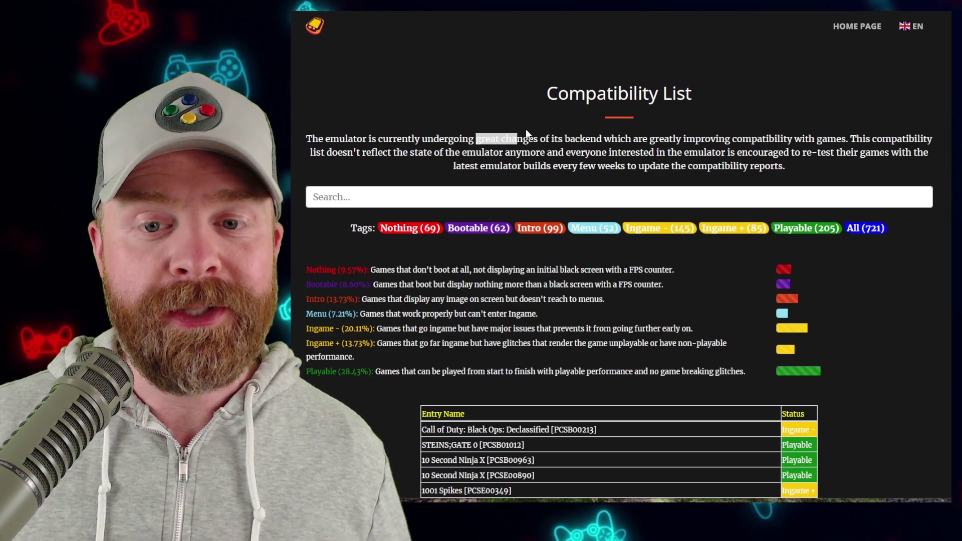
# Highlight the sentences about great backend changes and the list no longer reflecting the emulator
pyautogui.moveTo(525, 132); pyautogui.dragTo(586, 134)
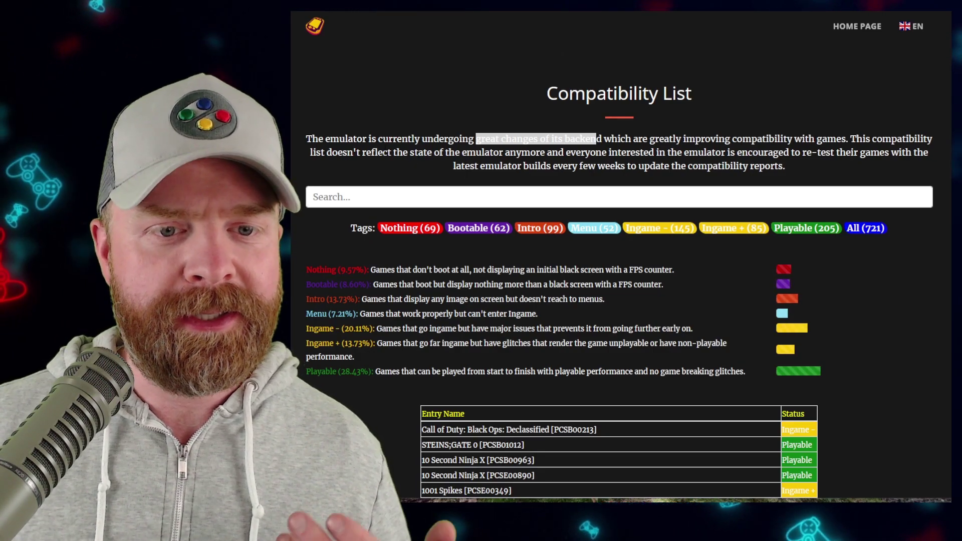
pyautogui.moveTo(384, 153); pyautogui.dragTo(493, 152)
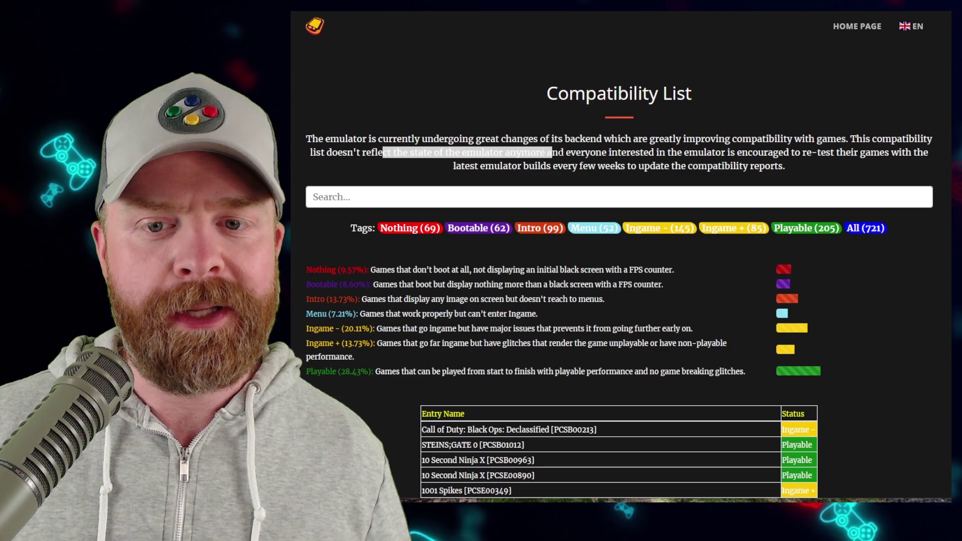
pyautogui.moveTo(552, 153); pyautogui.dragTo(660, 152)
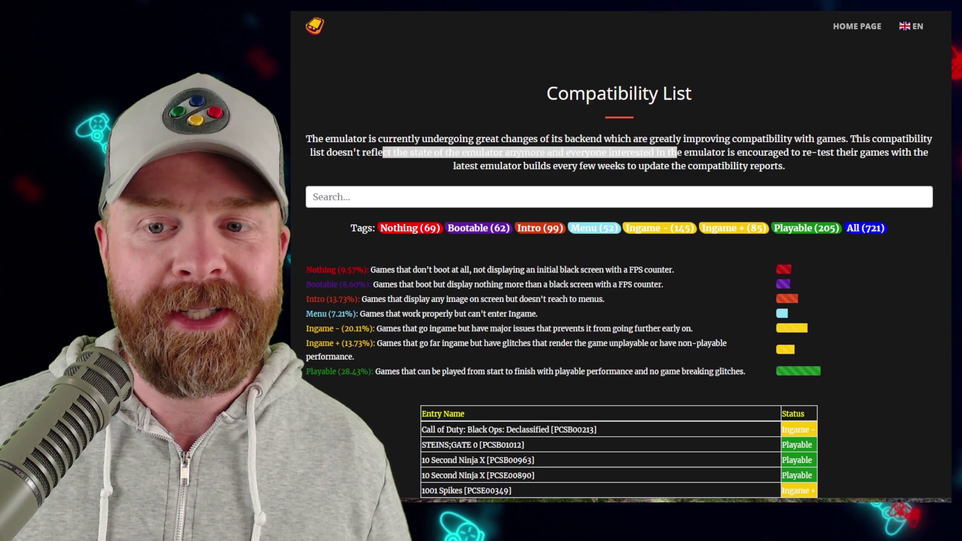
pyautogui.moveTo(740, 153); pyautogui.dragTo(748, 153)
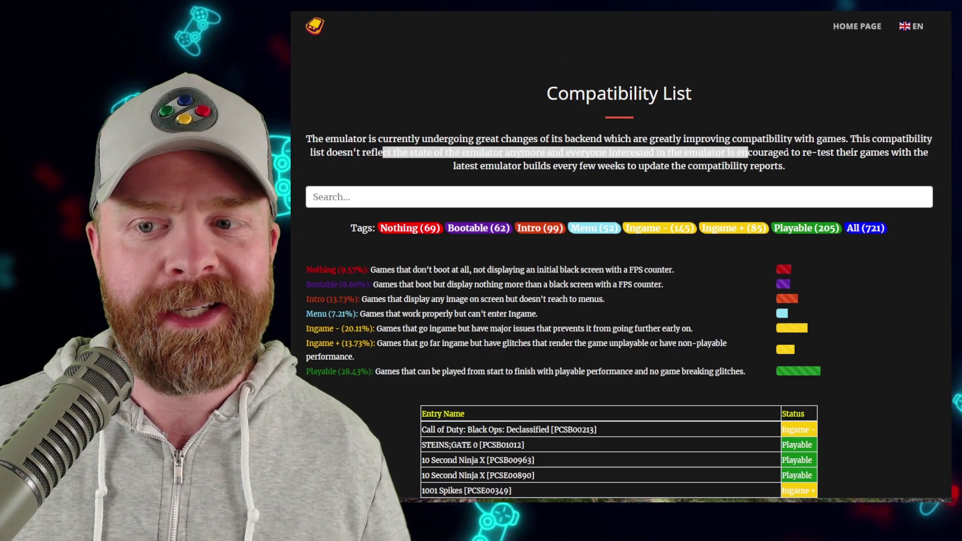